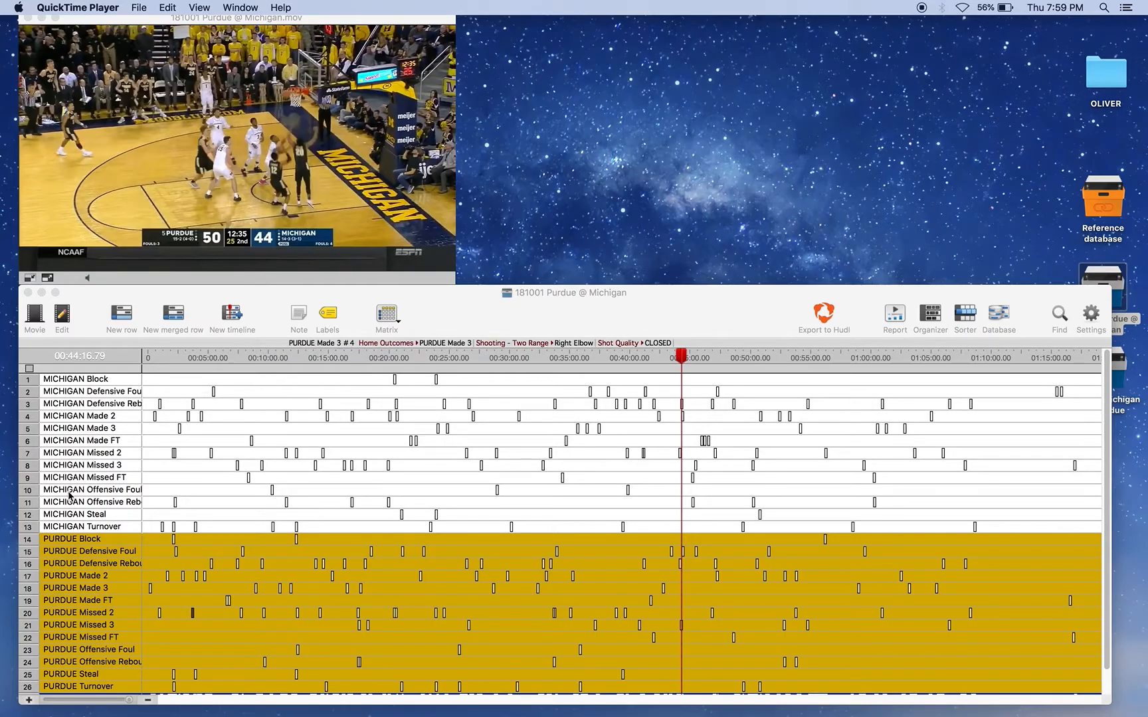
pyautogui.click(95, 577)
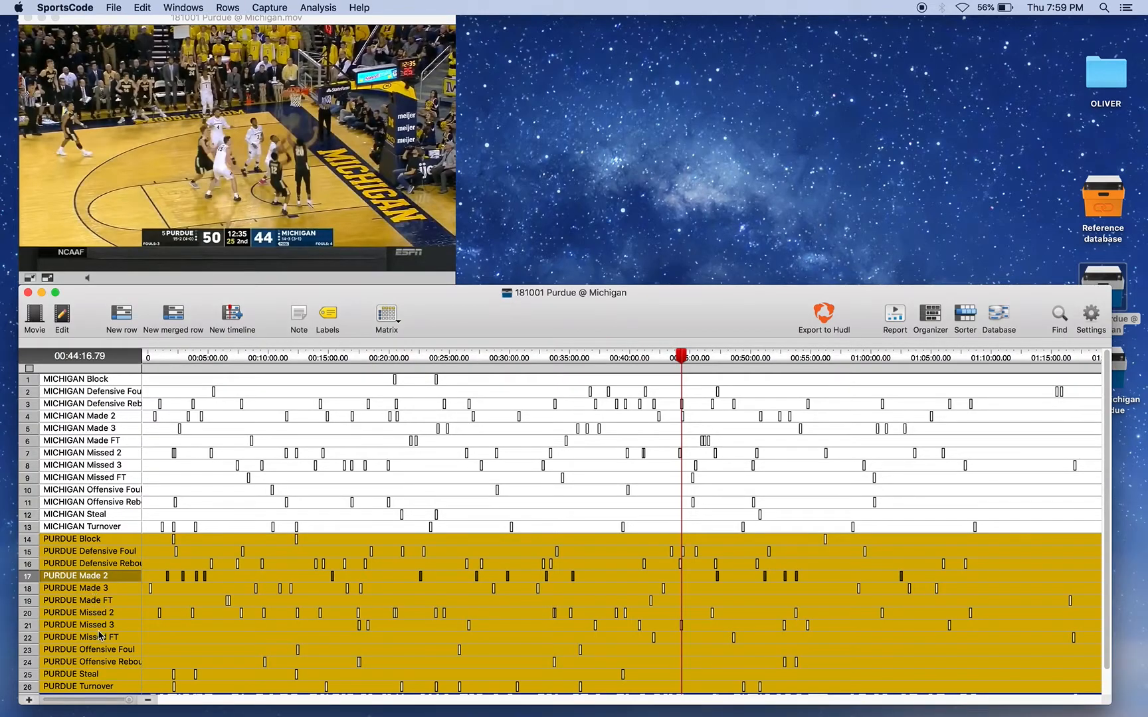
pyautogui.click(110, 618)
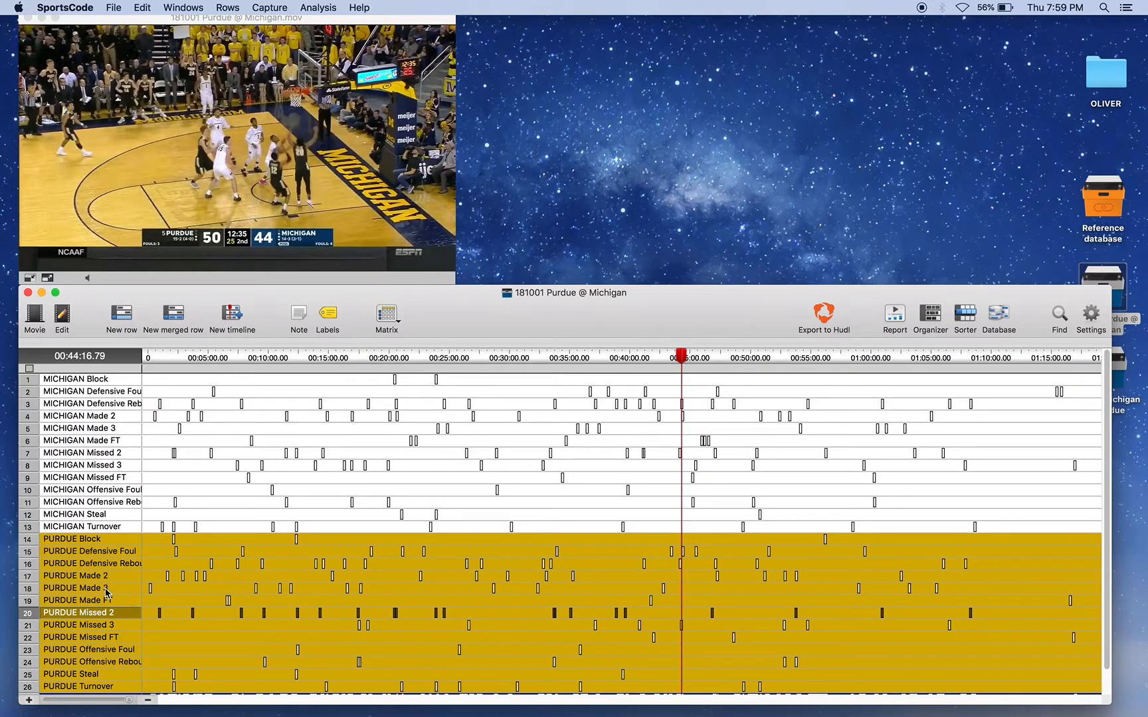
pyautogui.click(107, 591)
pyautogui.keyDown('super'); pyautogui.click(114, 577); pyautogui.keyUp('super')
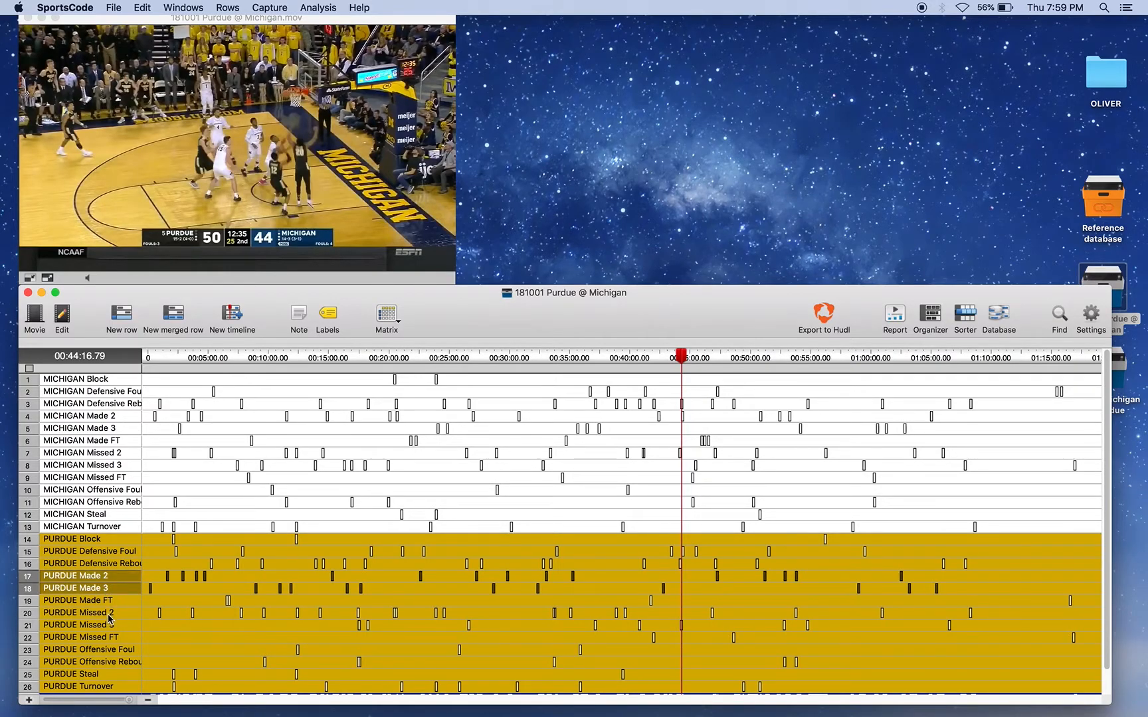
pyautogui.keyDown('super'); pyautogui.click(110, 613); pyautogui.keyUp('super')
pyautogui.keyDown('super'); pyautogui.click(106, 626); pyautogui.keyUp('super')
pyautogui.click(180, 642)
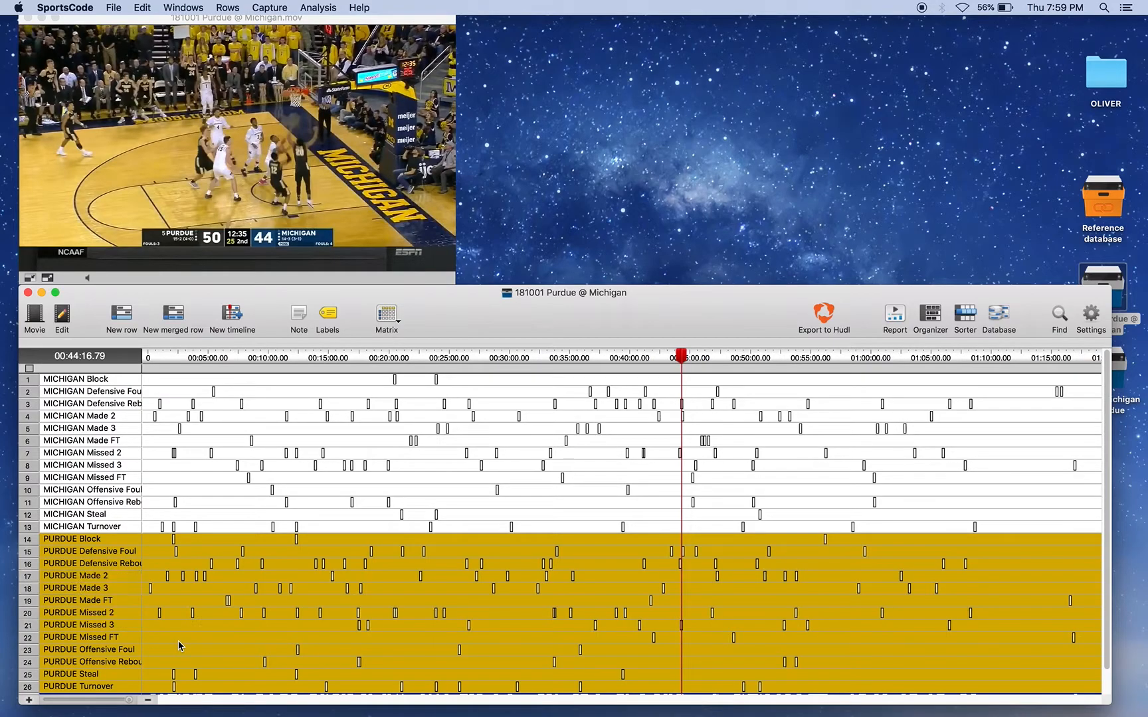
# Step: Select the PURDUE Made 2, Made 3, Missed 2 and Missed 3 rows together in the Purdue @ Michigan timeline
pyautogui.moveTo(193, 617)
pyautogui.moveTo(257, 595)
pyautogui.click(128, 615)
pyautogui.keyDown('super'); pyautogui.click(119, 625); pyautogui.keyUp('super')
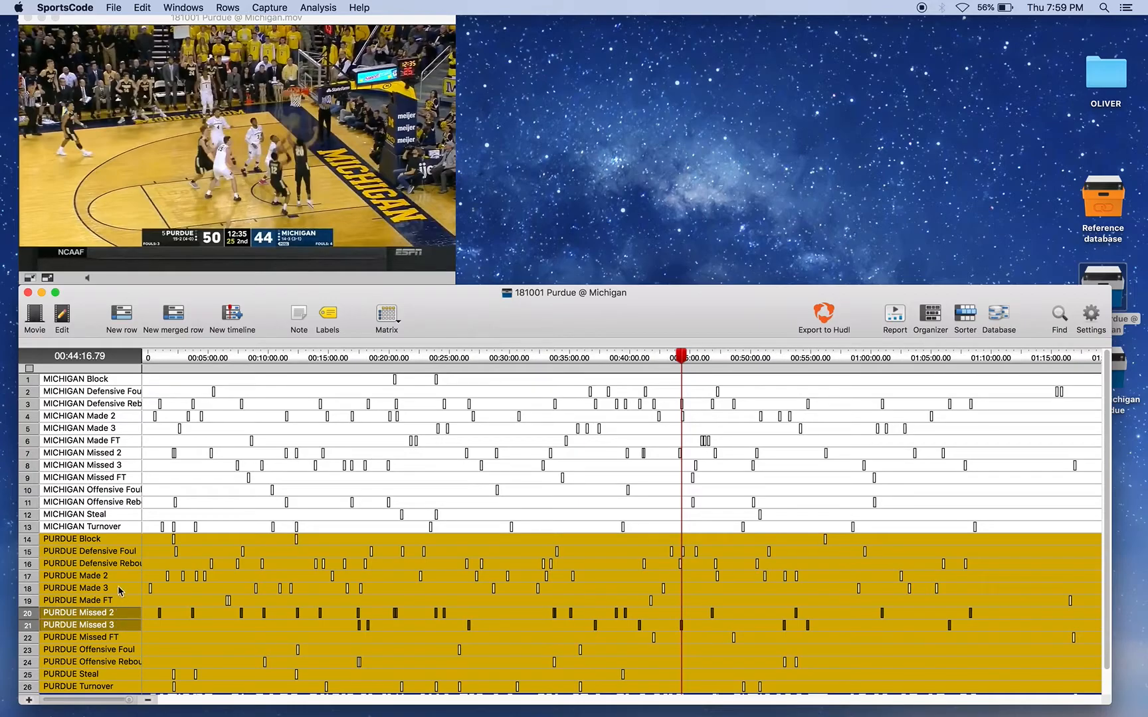
pyautogui.keyDown('super'); pyautogui.click(123, 589); pyautogui.keyUp('super')
pyautogui.keyDown('super'); pyautogui.click(133, 577); pyautogui.keyUp('super')
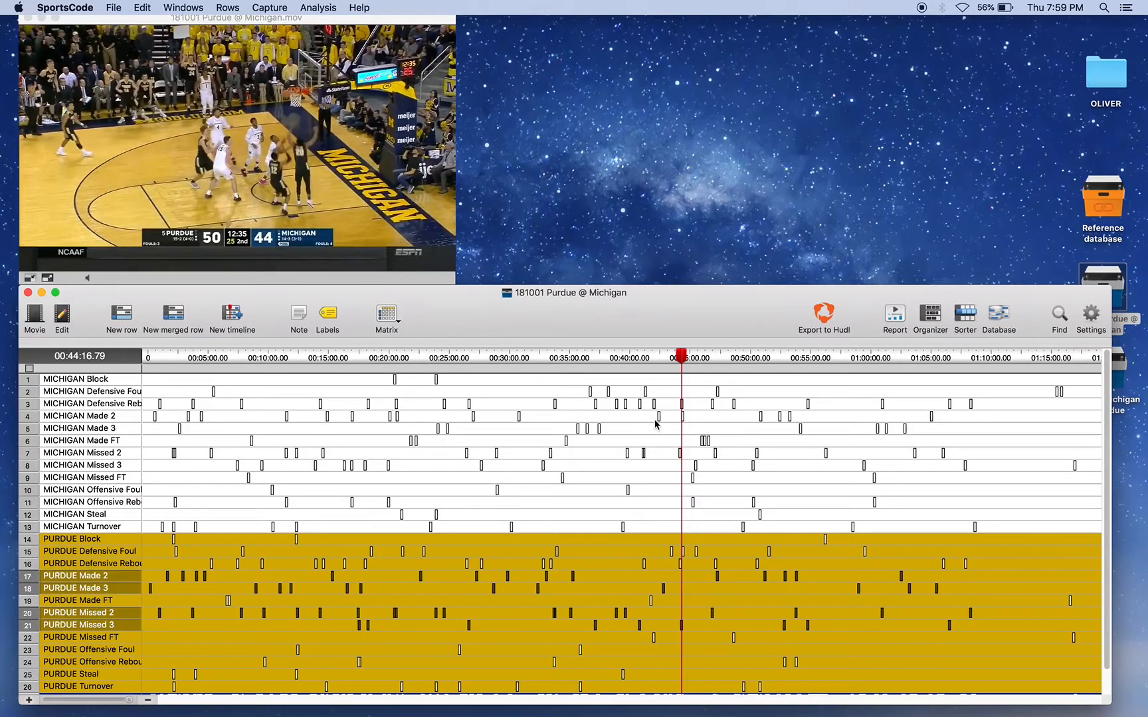
# Step: Export the selected rows to a new standalone database saved on the desktop as Database, agreeing to append the instances
pyautogui.click(998, 315)
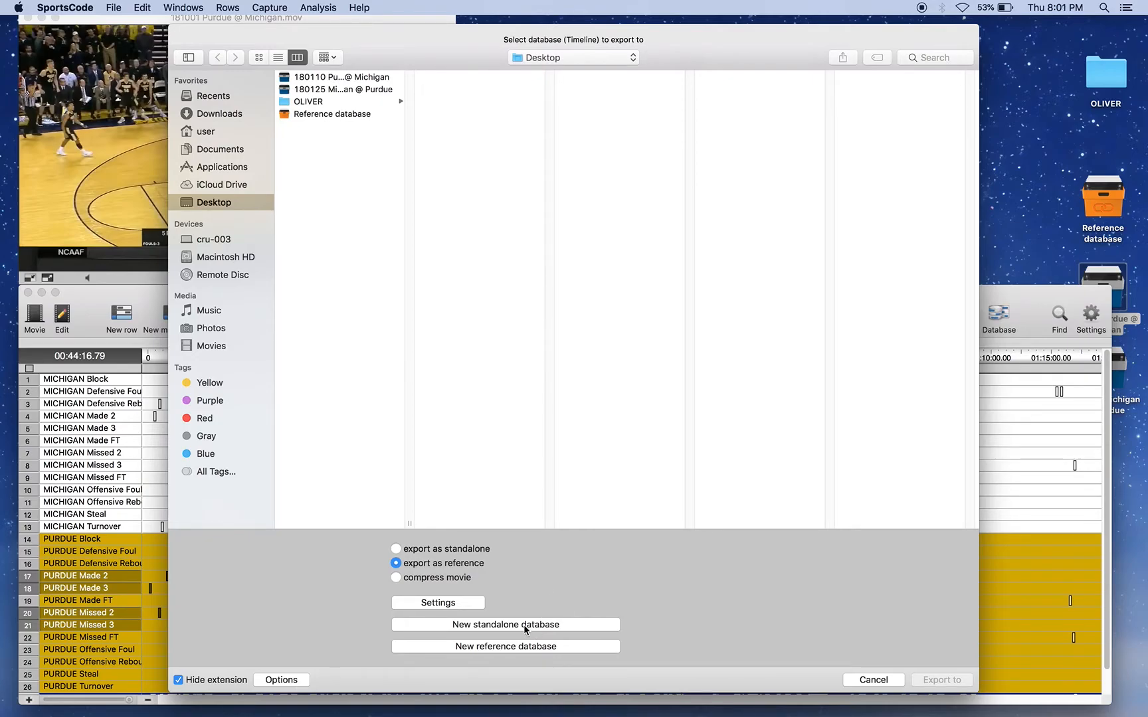
pyautogui.click(524, 624)
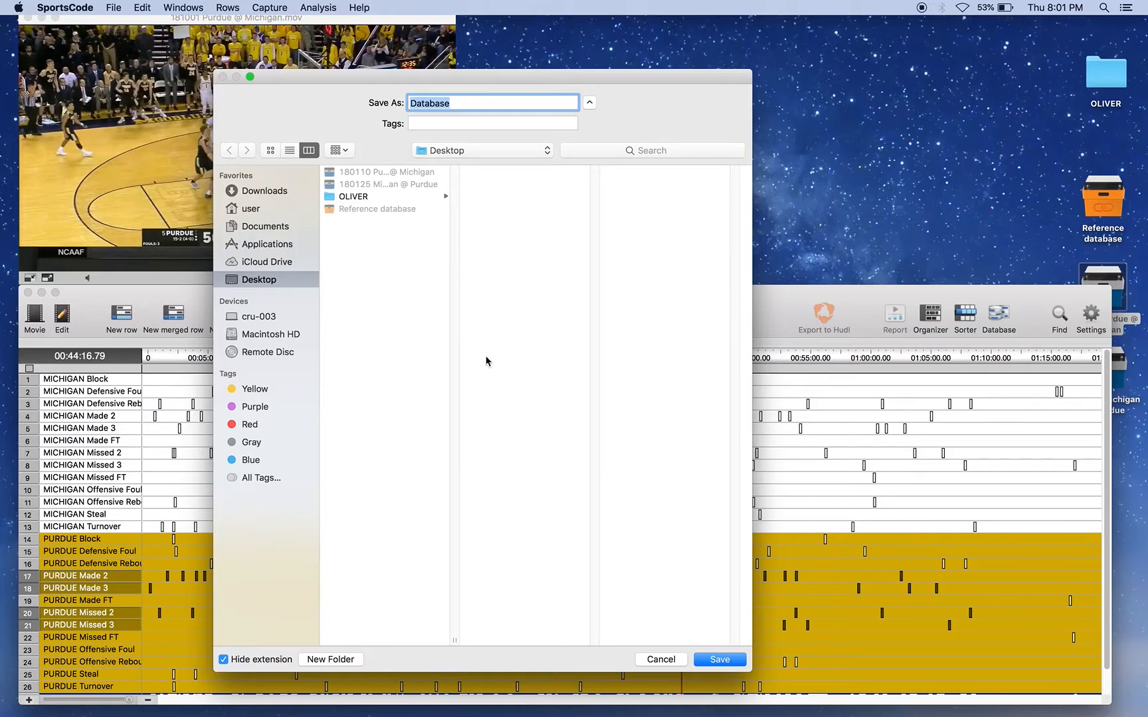
pyautogui.click(721, 659)
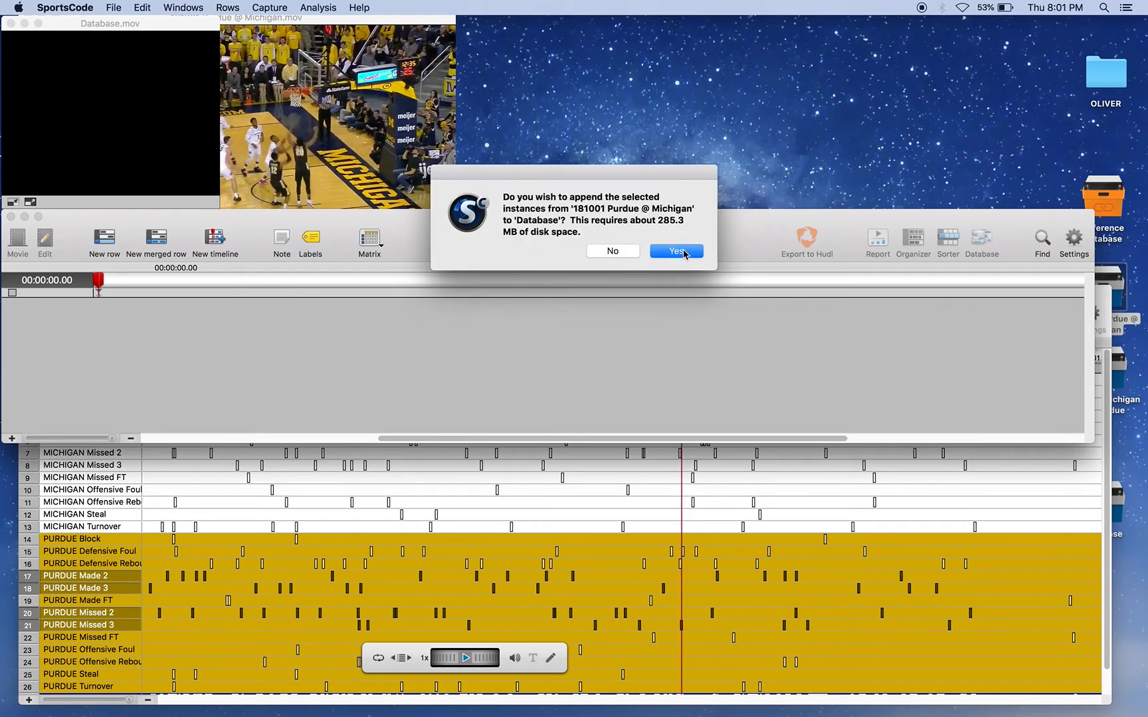
pyautogui.click(674, 252)
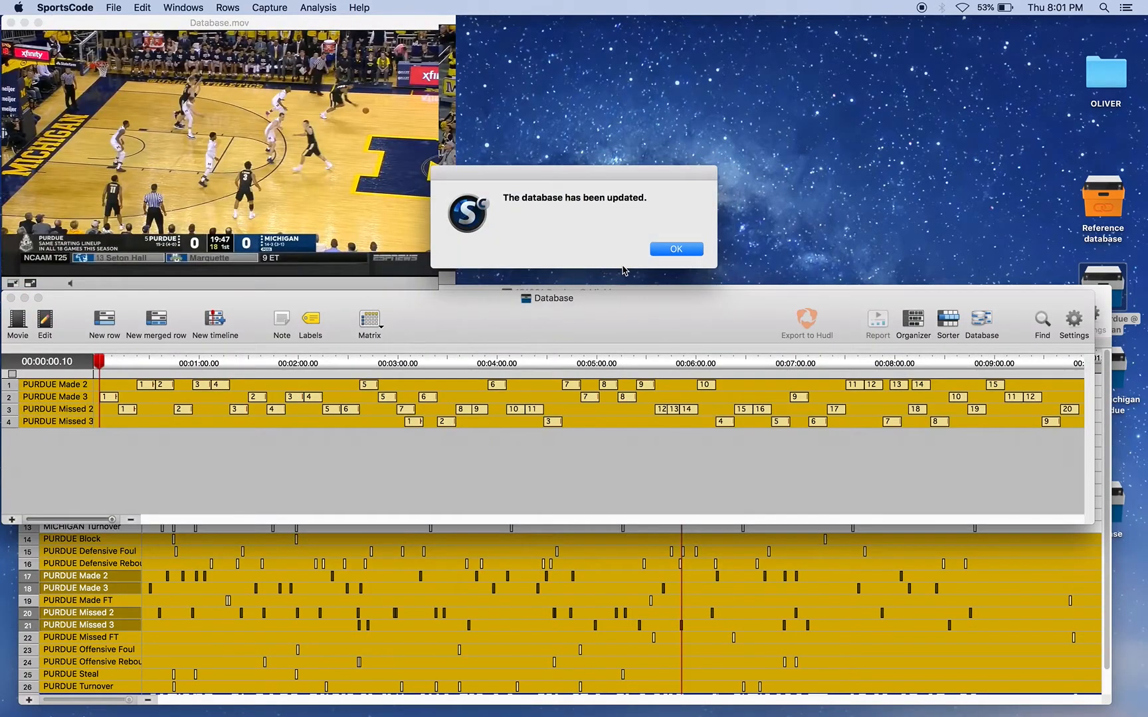
pyautogui.click(656, 251)
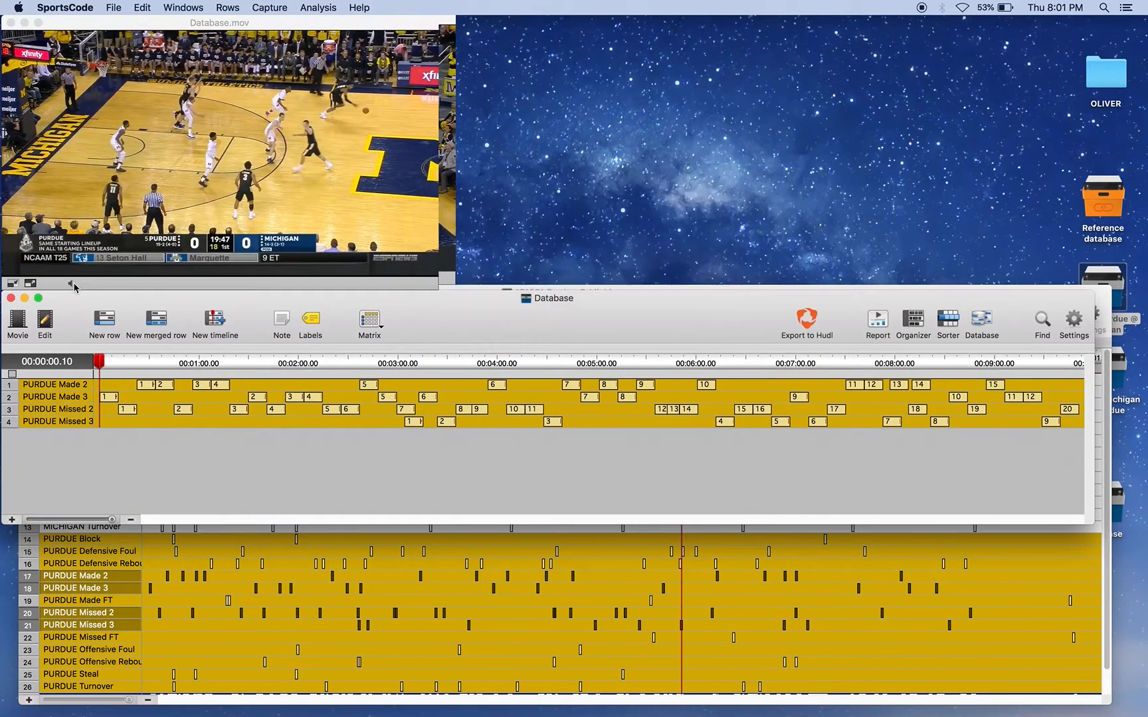
# Step: Close the Database and Purdue @ Michigan timelines and open the 180125 Michigan @ Purdue package from the desktop
pyautogui.click(11, 297)
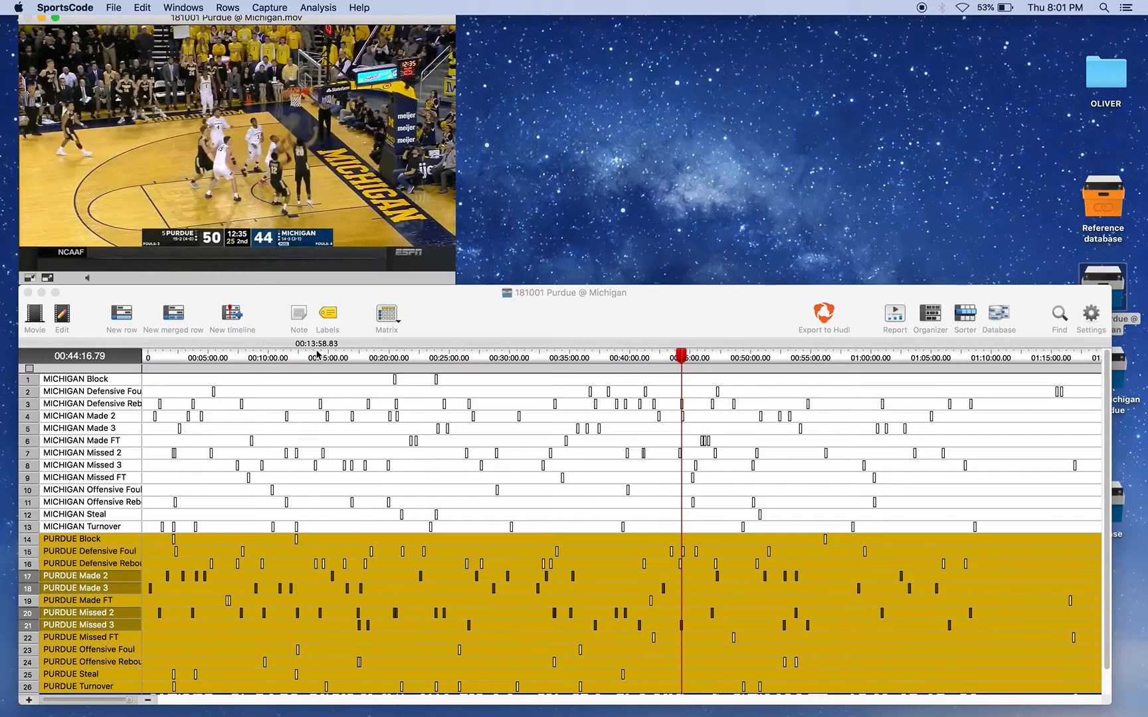
pyautogui.click(30, 293)
pyautogui.doubleClick(1102, 368)
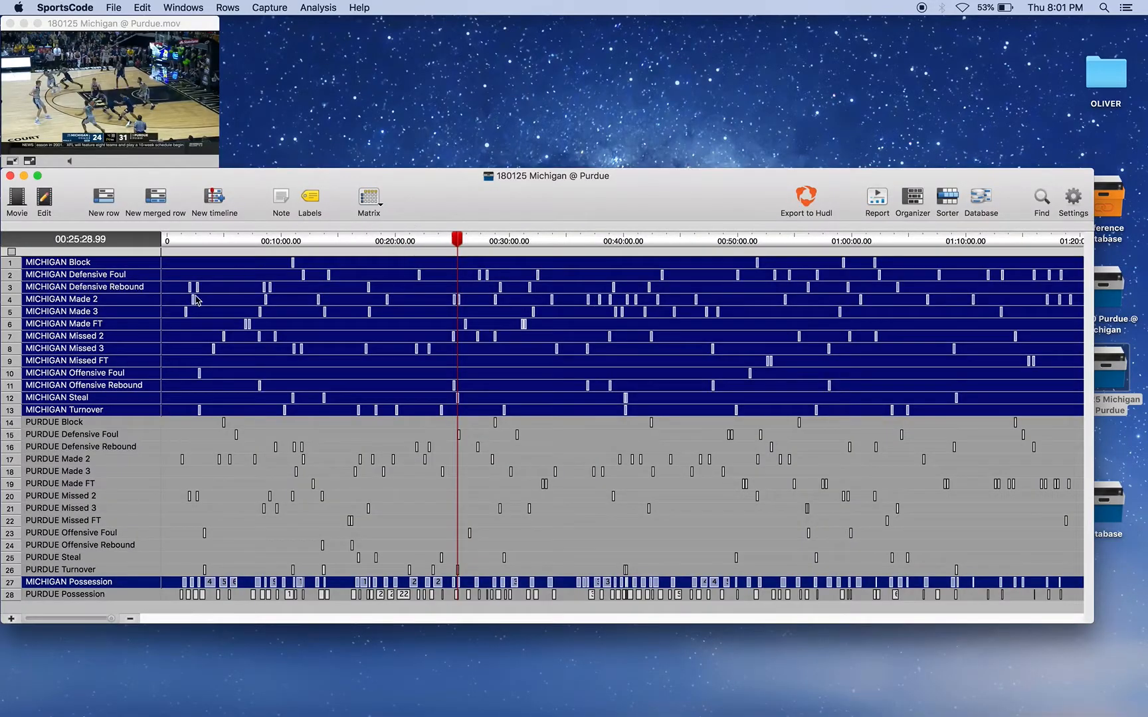
# Step: Select the PURDUE Made 2, Made 3, Missed 2 and Missed 3 rows together in the Michigan @ Purdue timeline
pyautogui.click(99, 459)
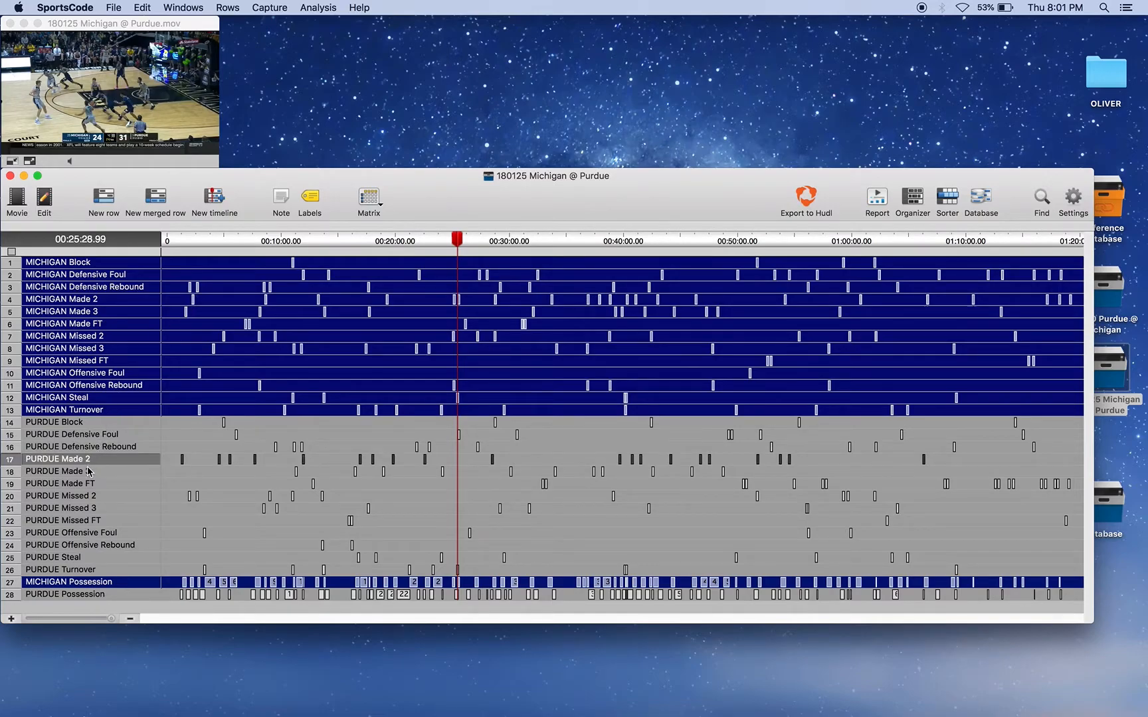
pyautogui.keyDown('super'); pyautogui.click(90, 470); pyautogui.keyUp('super')
pyautogui.keyDown('super'); pyautogui.click(88, 508); pyautogui.keyUp('super')
pyautogui.keyDown('super'); pyautogui.click(98, 496); pyautogui.keyUp('super')
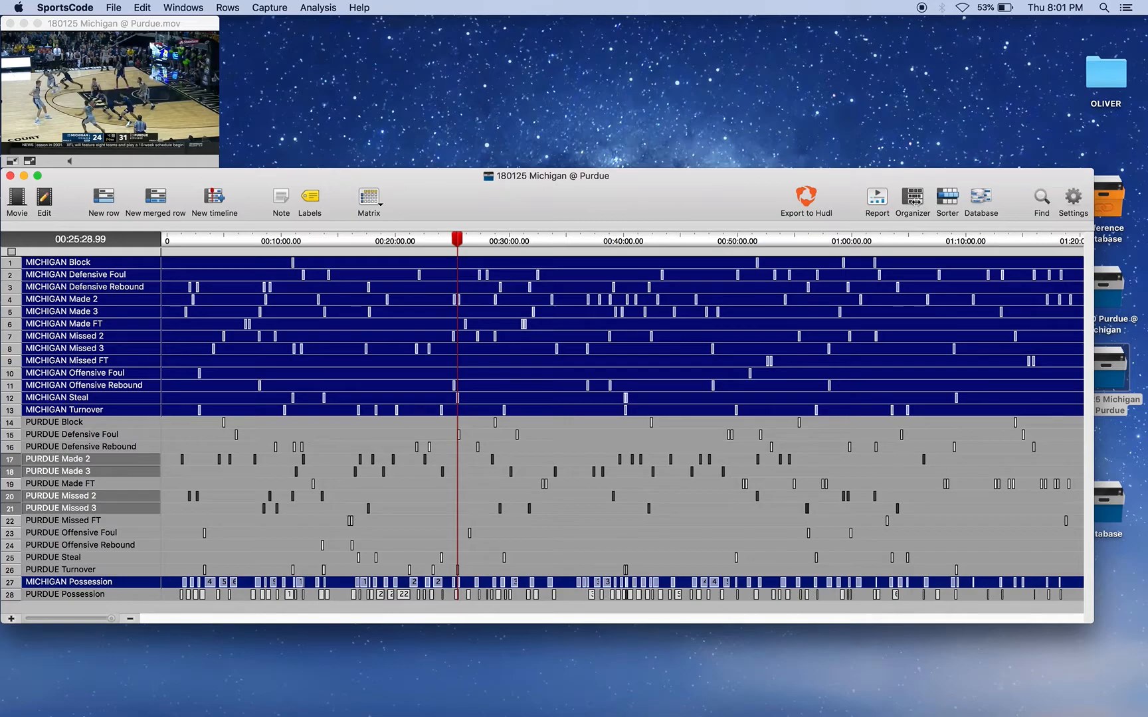
# Step: Export the selected rows as standalone into the existing Database package on the desktop, appending the instances
pyautogui.click(980, 199)
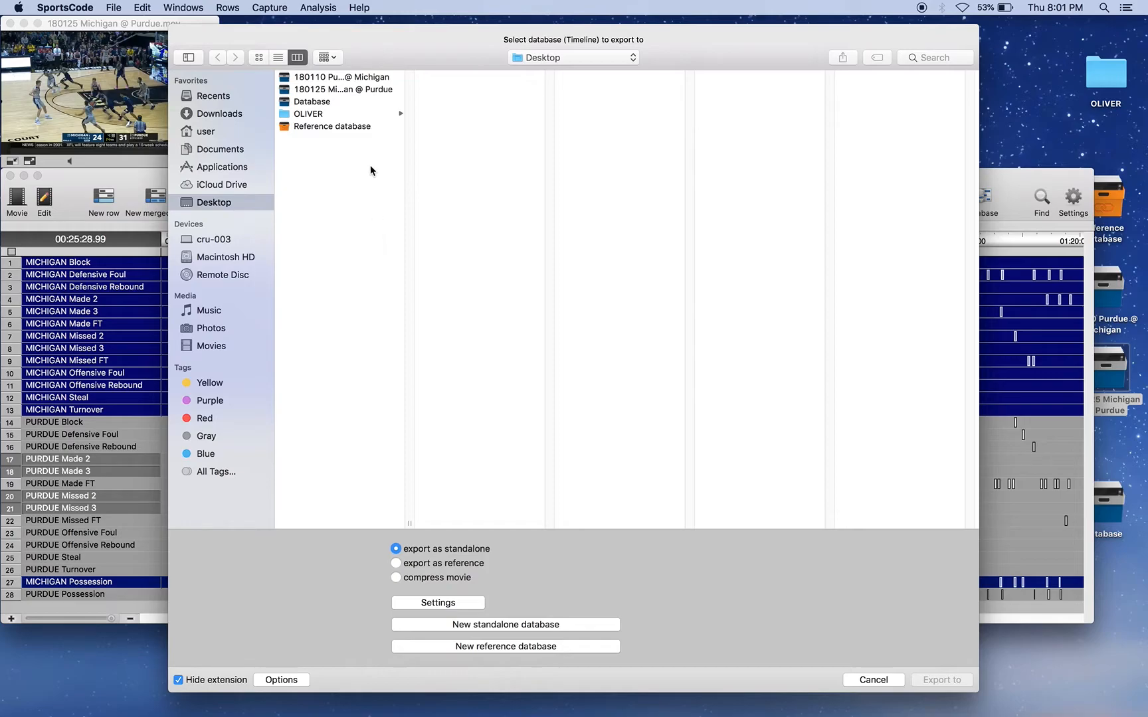
pyautogui.click(317, 105)
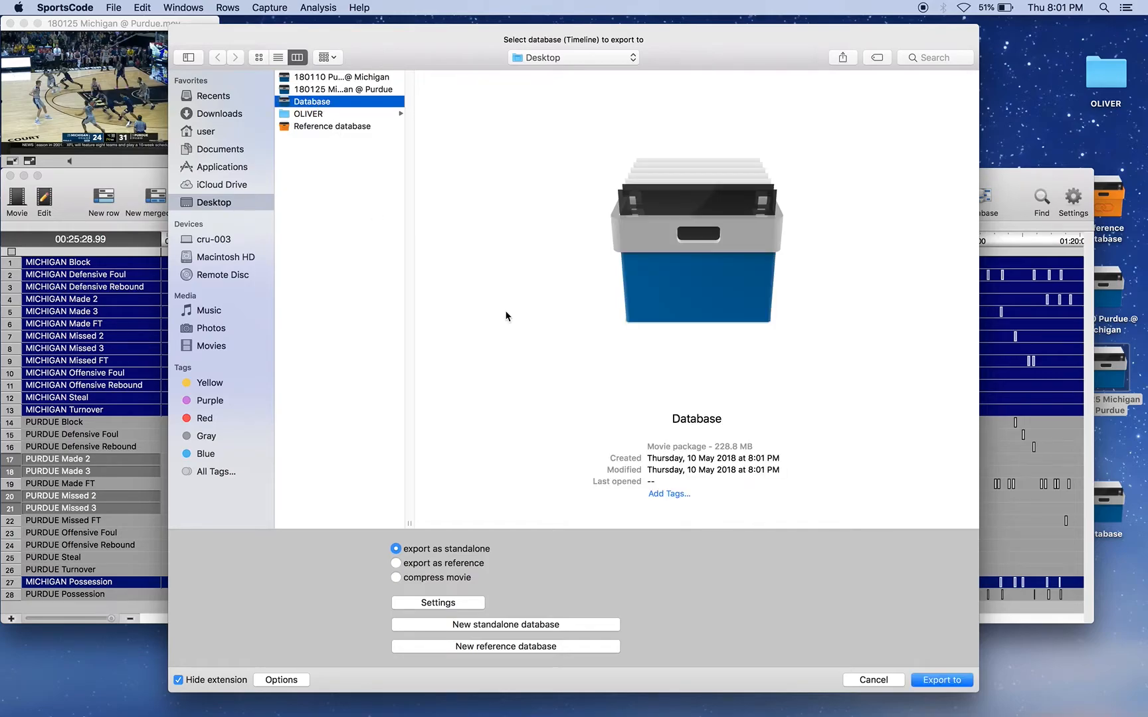
pyautogui.click(943, 681)
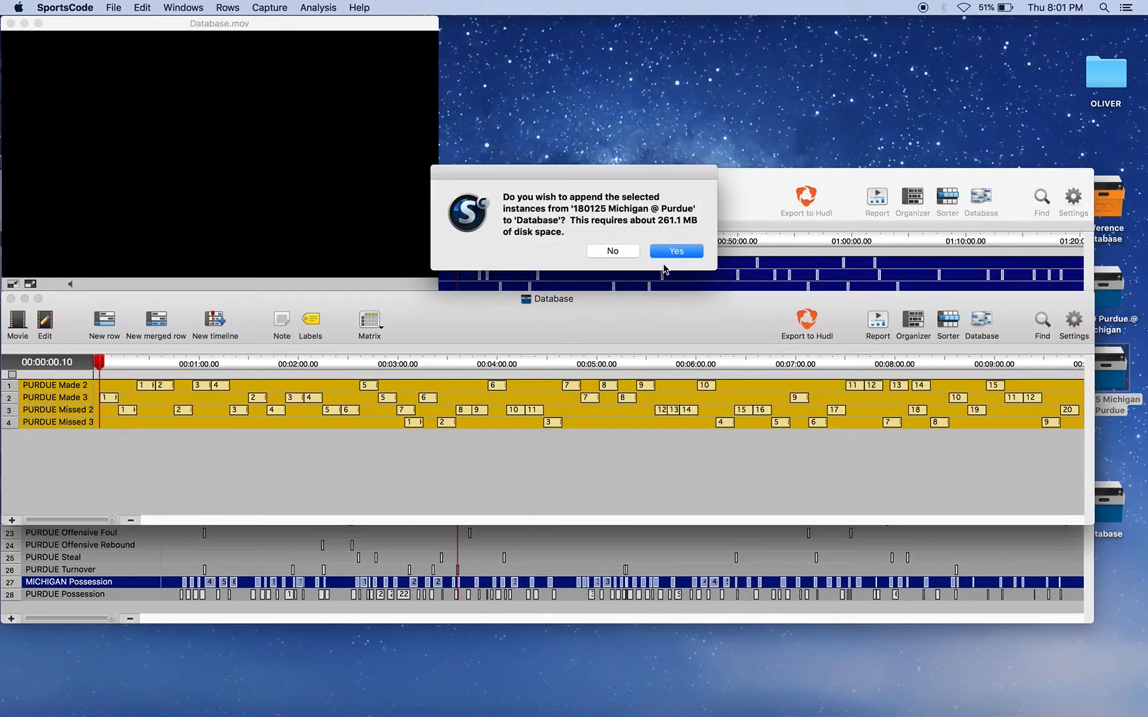
pyautogui.click(680, 251)
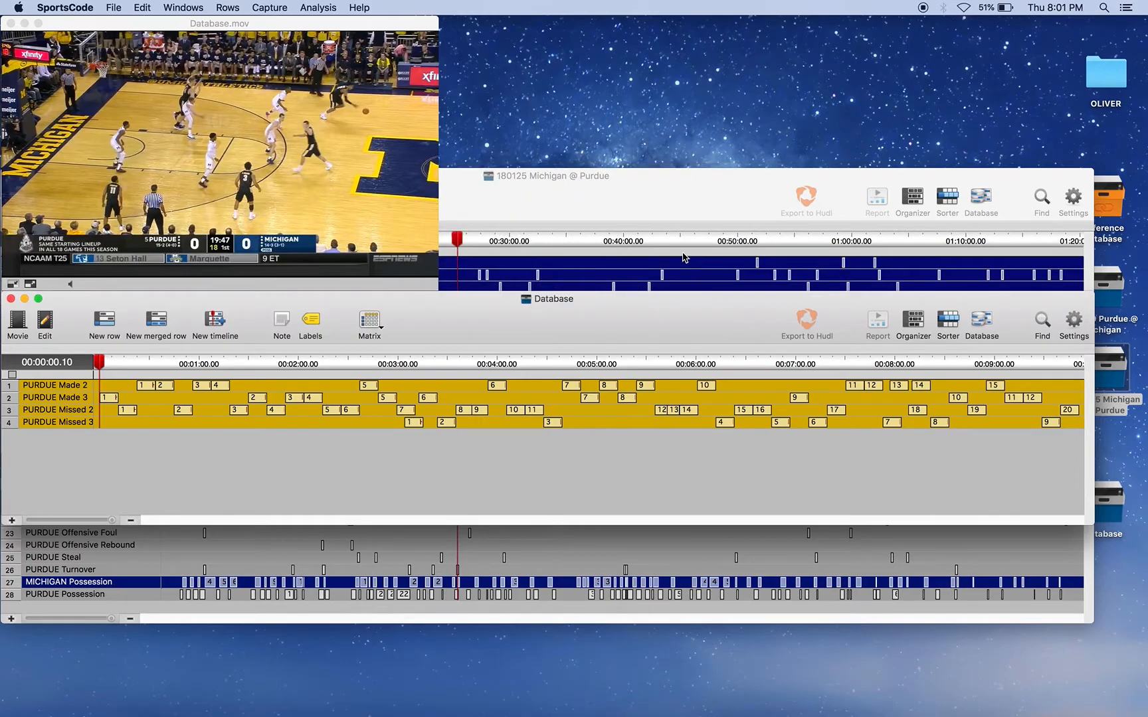
pyautogui.click(684, 257)
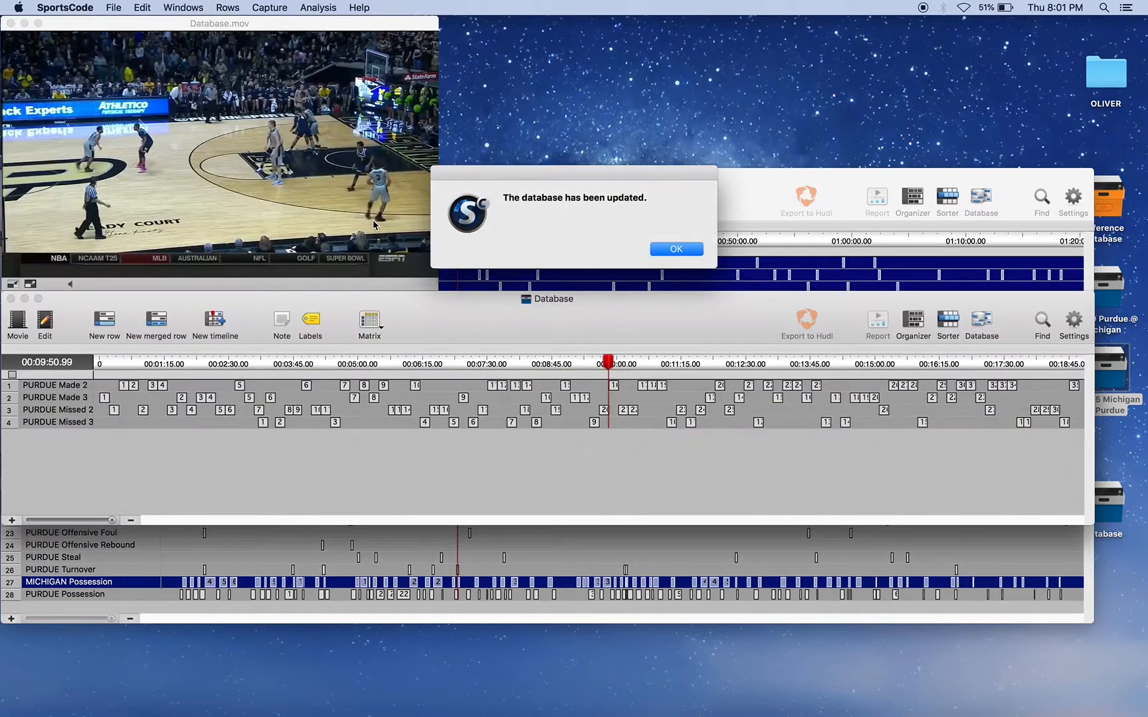
pyautogui.click(676, 249)
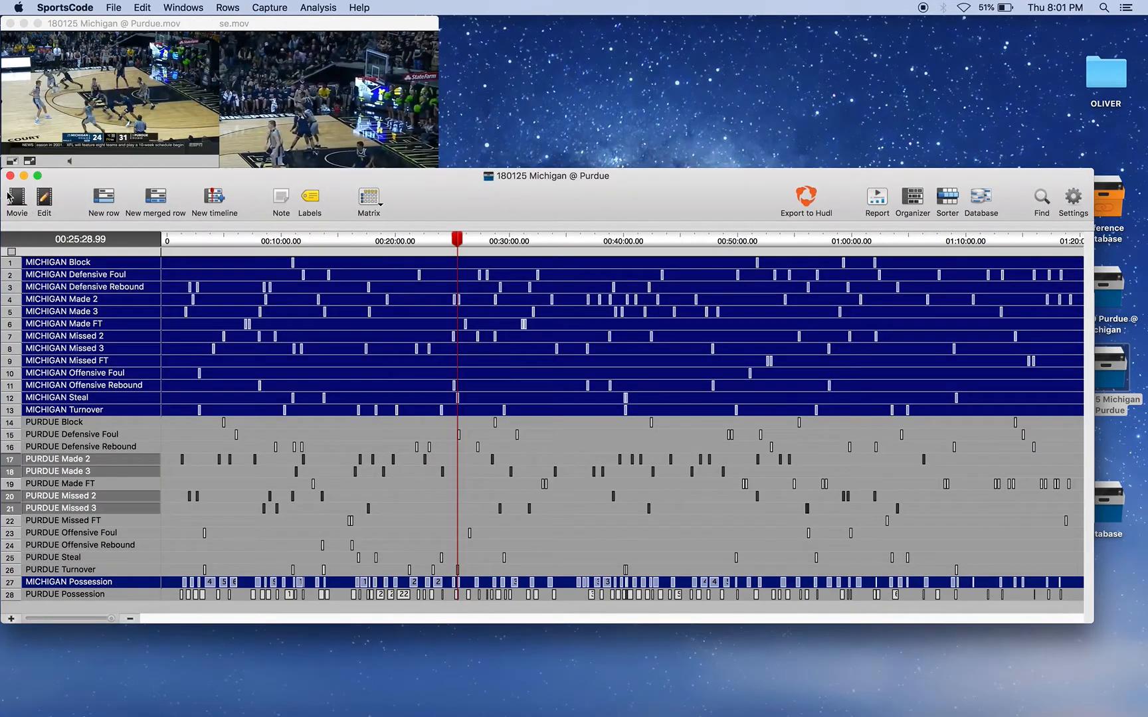
# Step: Close both open timelines and place the Database and Reference database packages side by side in the middle of the desktop
pyautogui.click(10, 176)
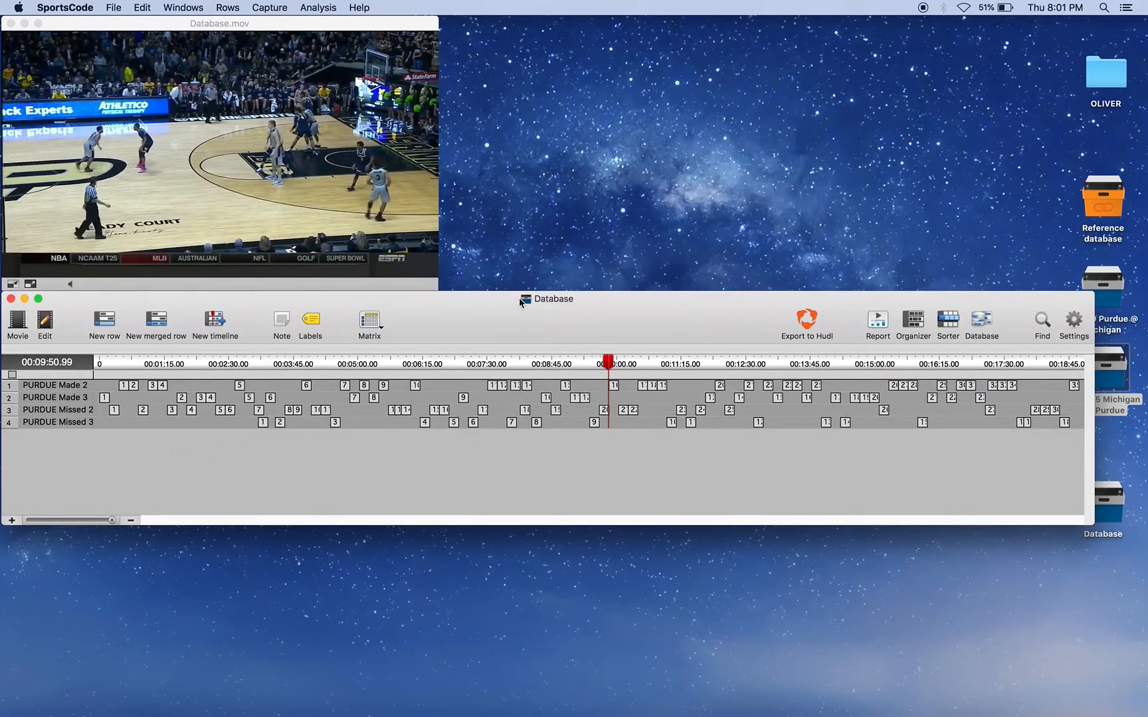
pyautogui.click(11, 299)
pyautogui.moveTo(1116, 513); pyautogui.dragTo(635, 274)
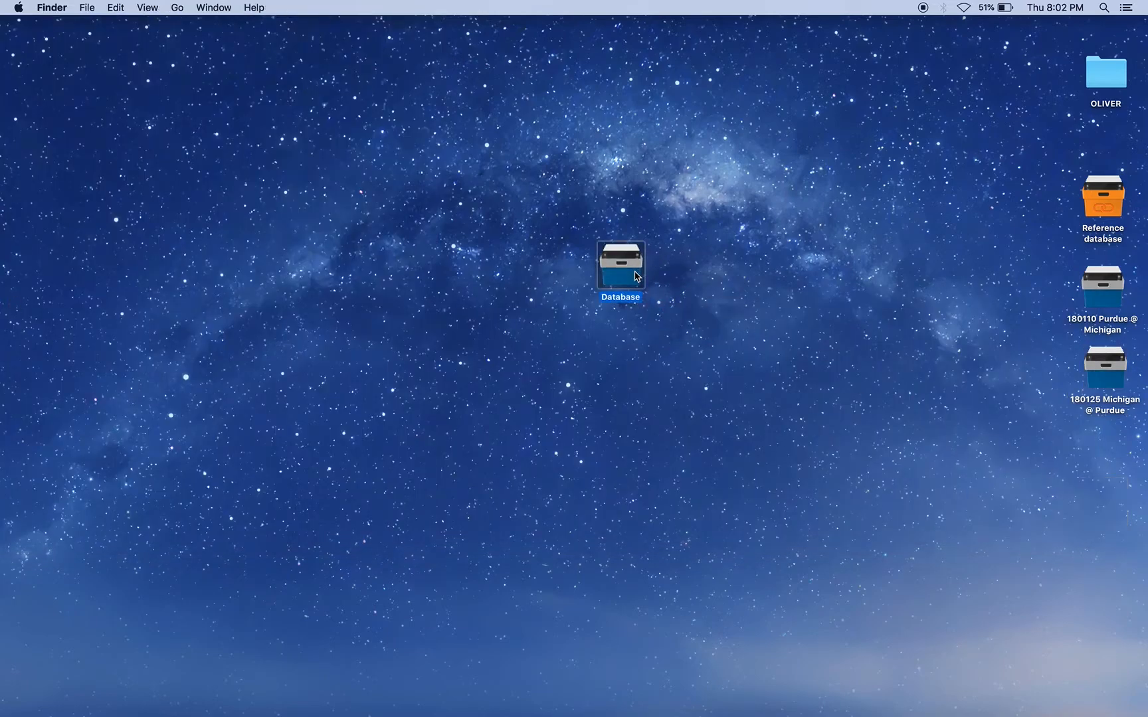
pyautogui.moveTo(1101, 208); pyautogui.dragTo(534, 270)
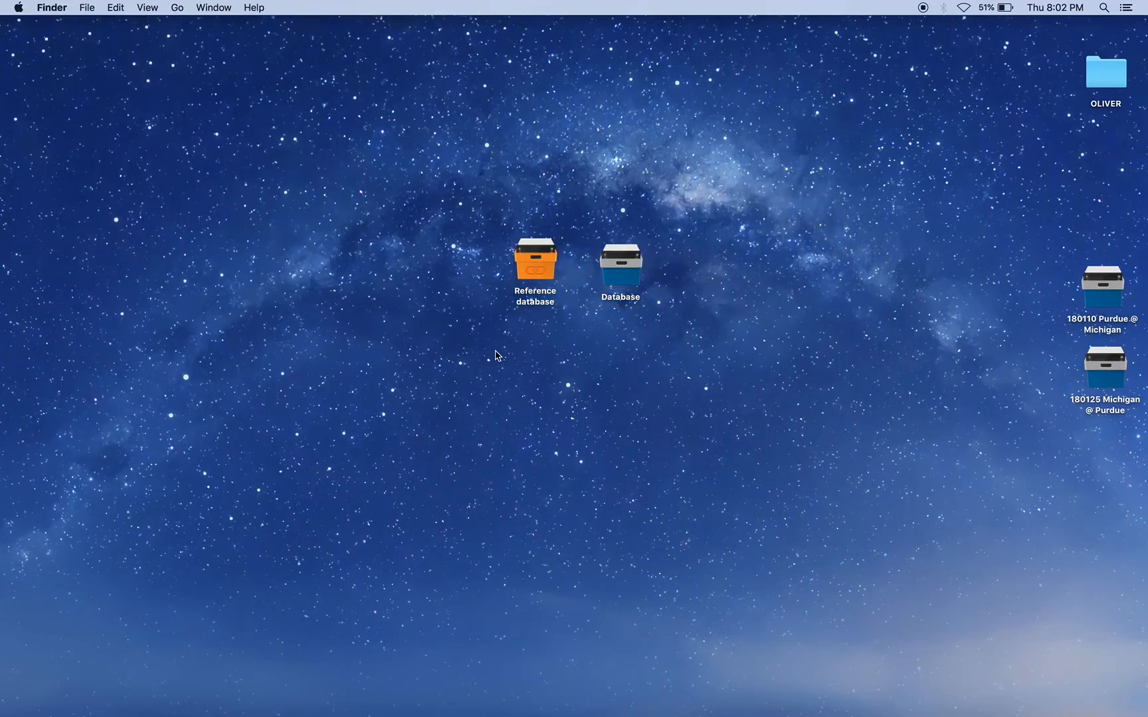
# Step: Show the file information of the Reference database and Database packages side by side and compare their sizes
pyautogui.press('super+i')
pyautogui.moveTo(590, 347); pyautogui.dragTo(649, 192)
pyautogui.press('super+i')
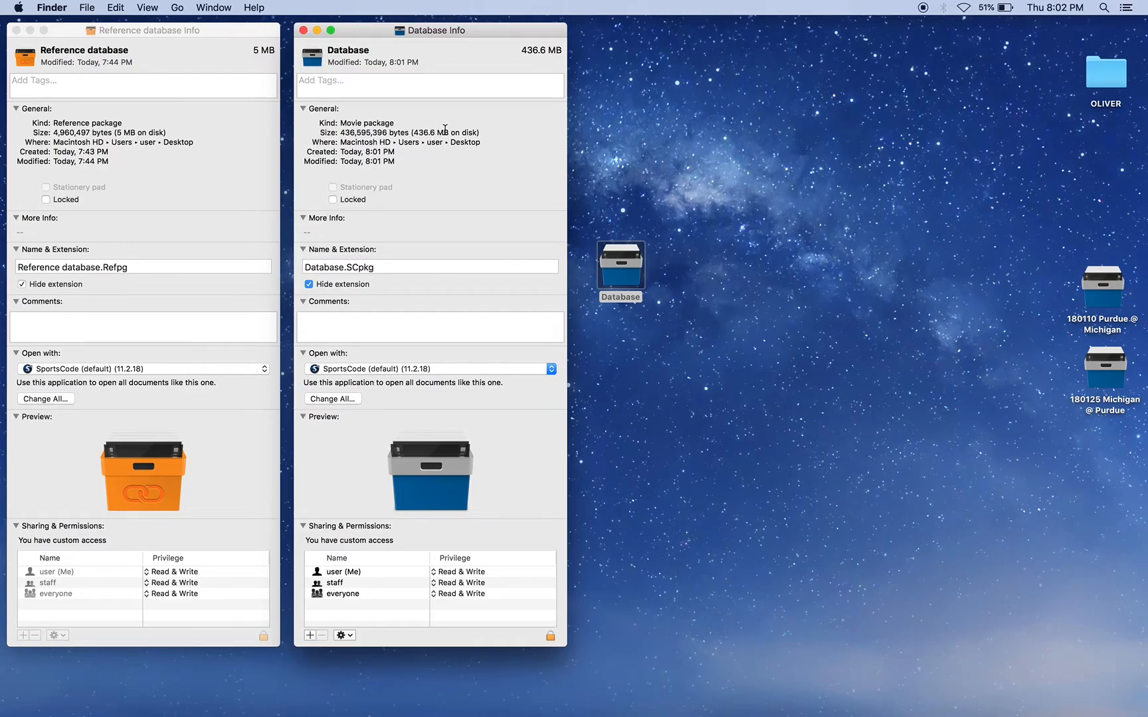
pyautogui.moveTo(445, 132); pyautogui.dragTo(417, 131)
pyautogui.click(463, 147)
# Step: Highlight the two original game packages on the desktop, then close the file information of both databases
pyautogui.moveTo(1118, 458); pyautogui.dragTo(1115, 457)
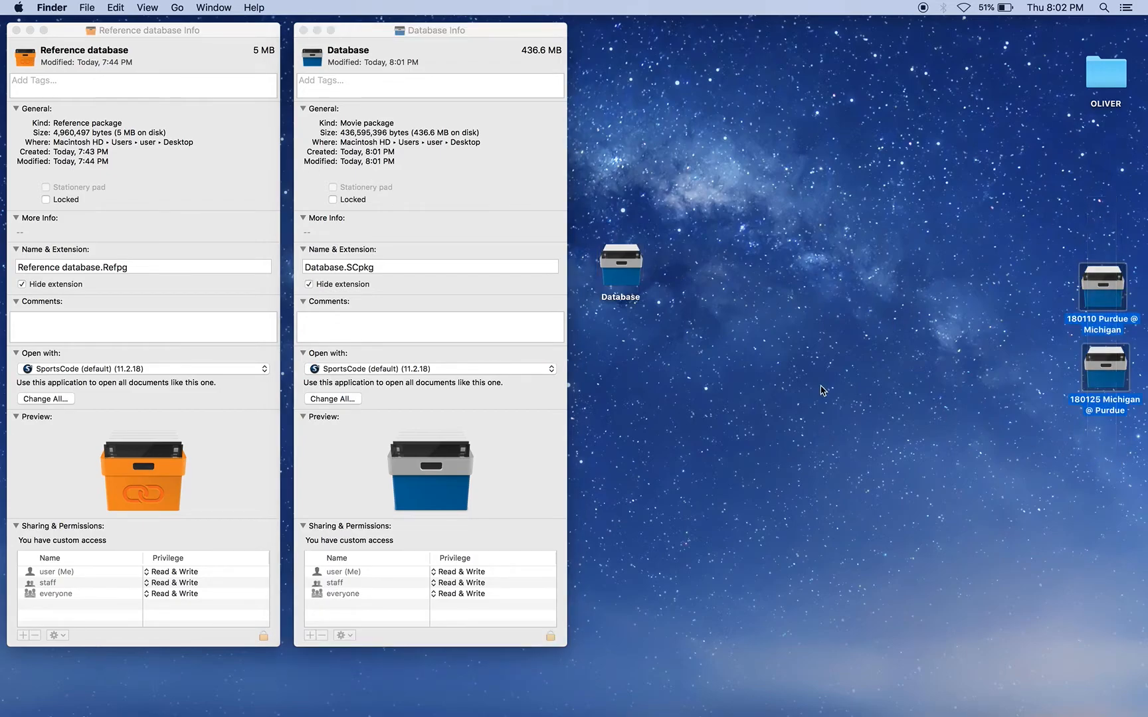
pyautogui.click(424, 69)
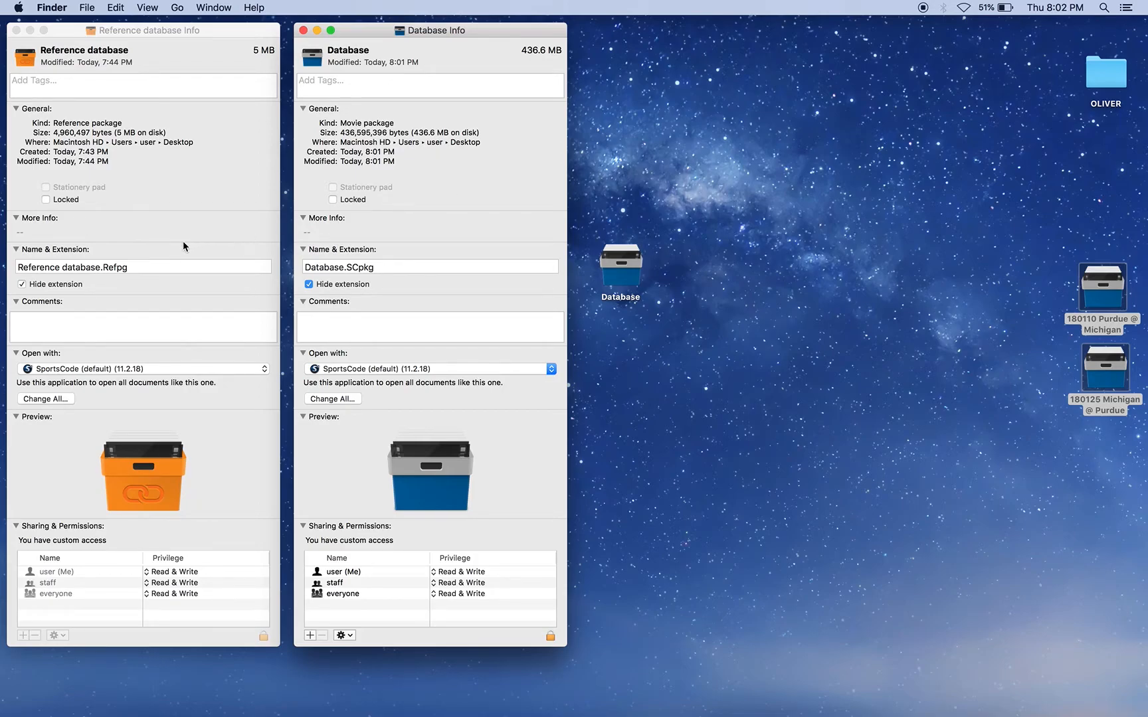
pyautogui.moveTo(1081, 211); pyautogui.dragTo(1097, 463)
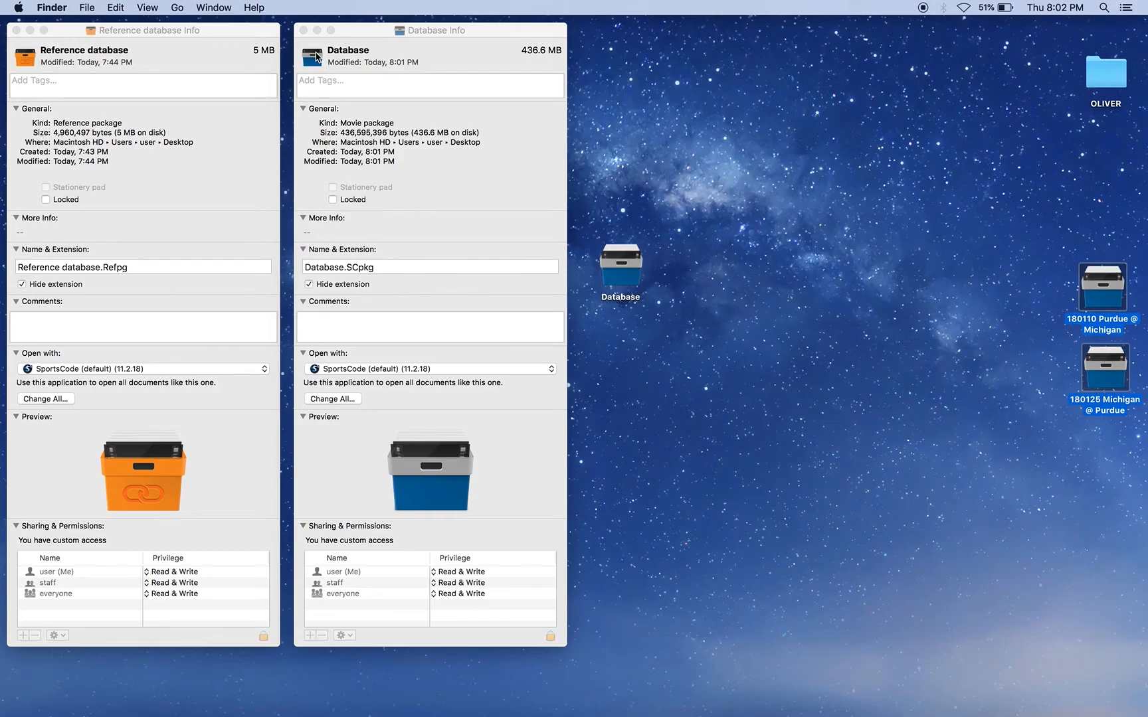
pyautogui.click(302, 30)
pyautogui.click(16, 30)
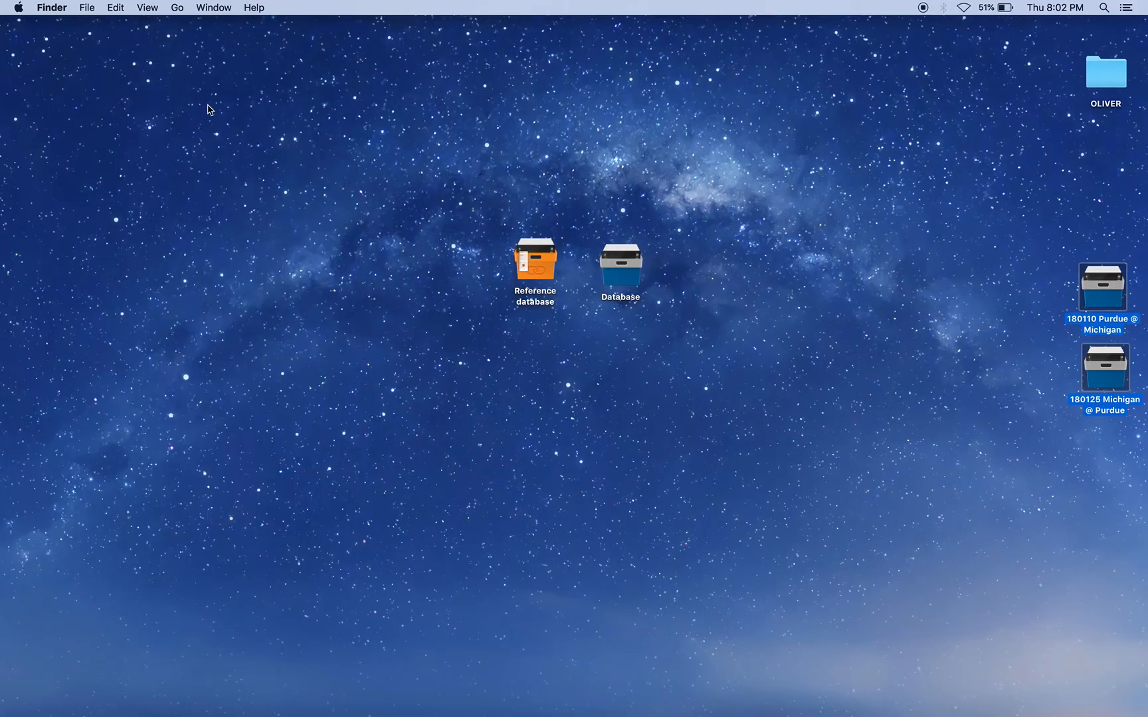
# Step: Open the Database package, check its footage at several points along the timeline, and slightly widen the row name column
pyautogui.doubleClick(621, 269)
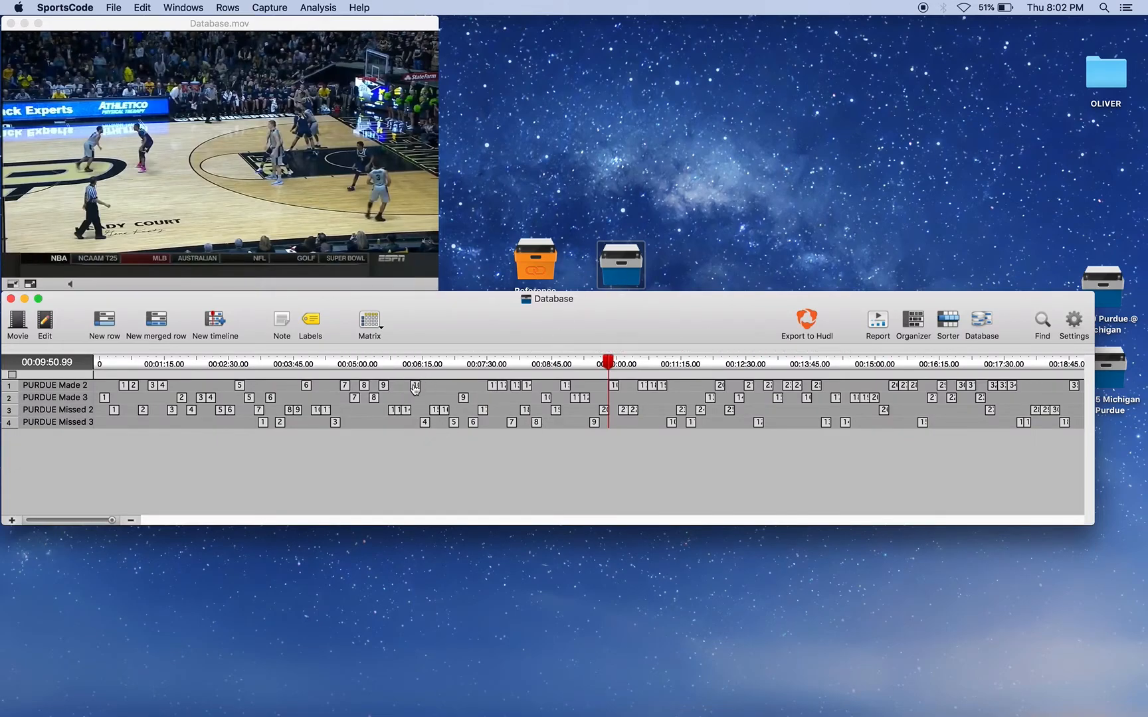
pyautogui.click(190, 365)
pyautogui.click(265, 366)
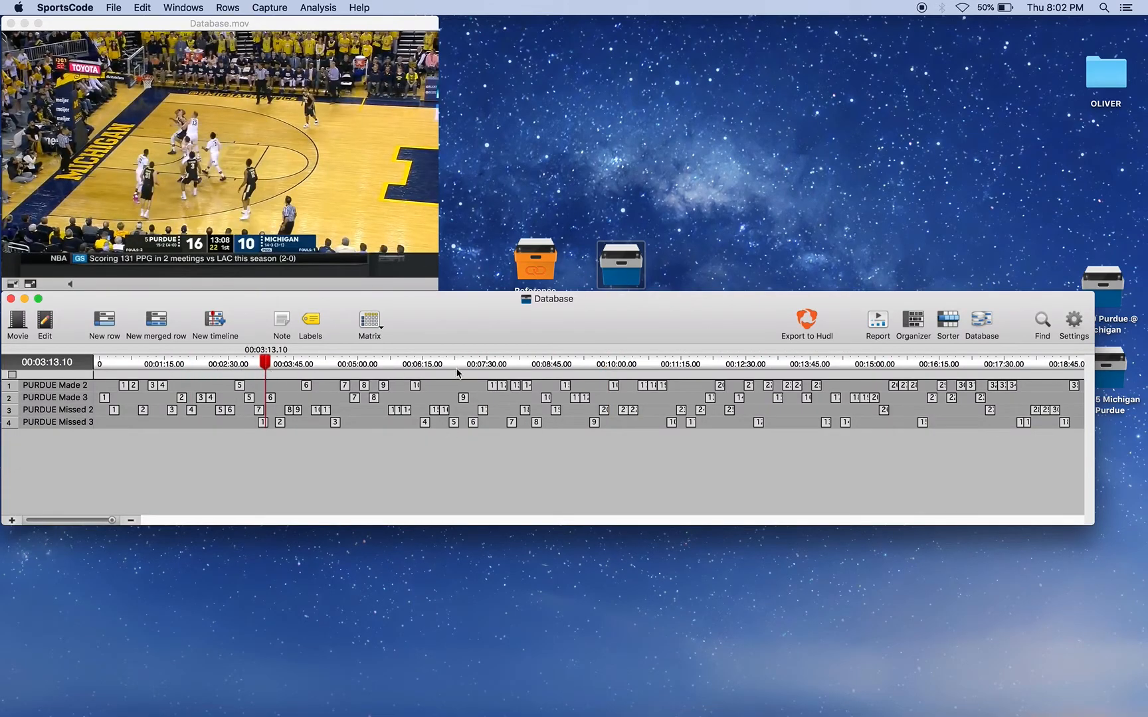
pyautogui.click(800, 367)
pyautogui.click(105, 369)
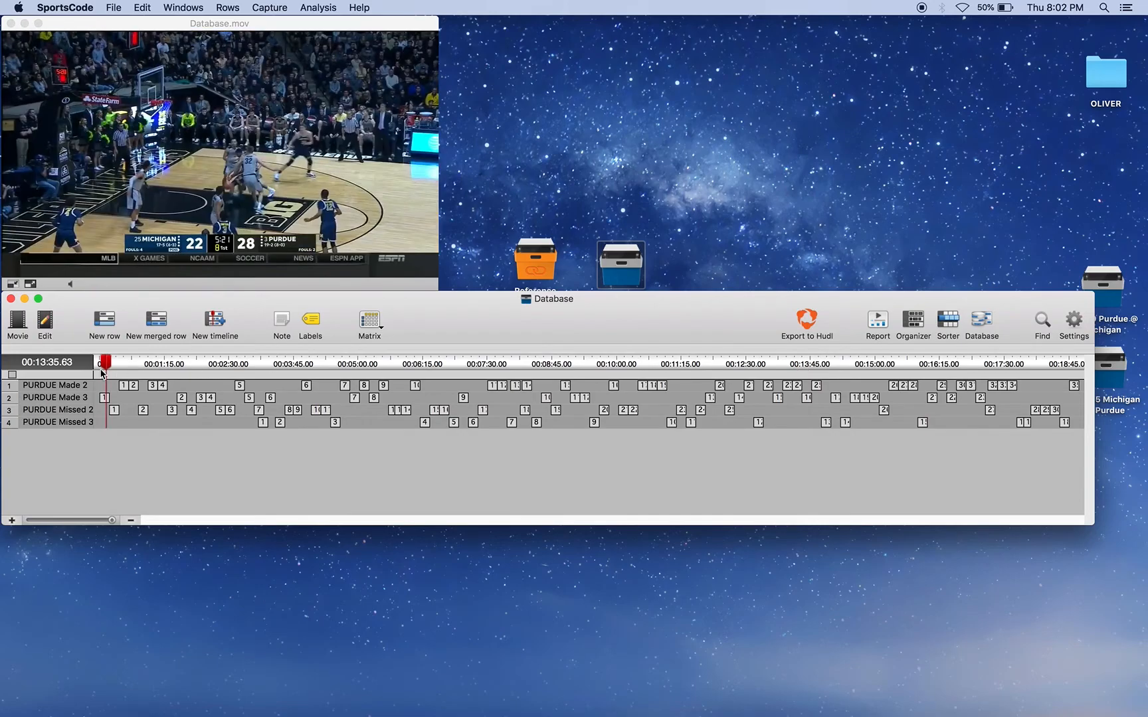
pyautogui.moveTo(94, 362); pyautogui.dragTo(112, 362)
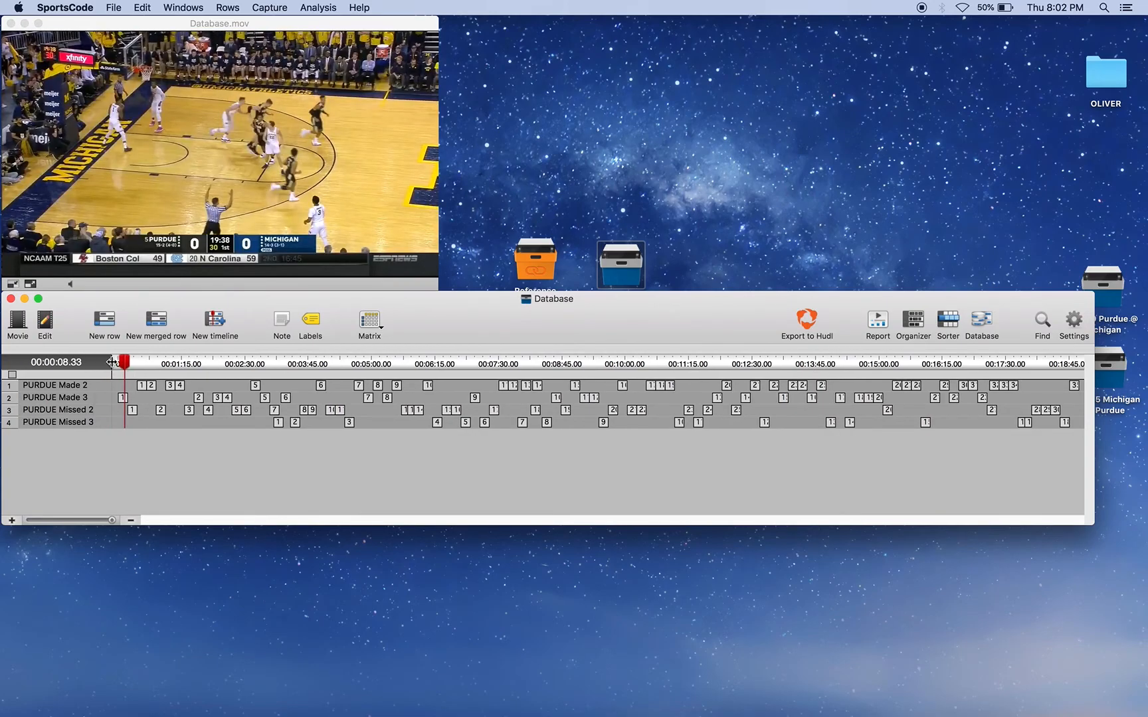